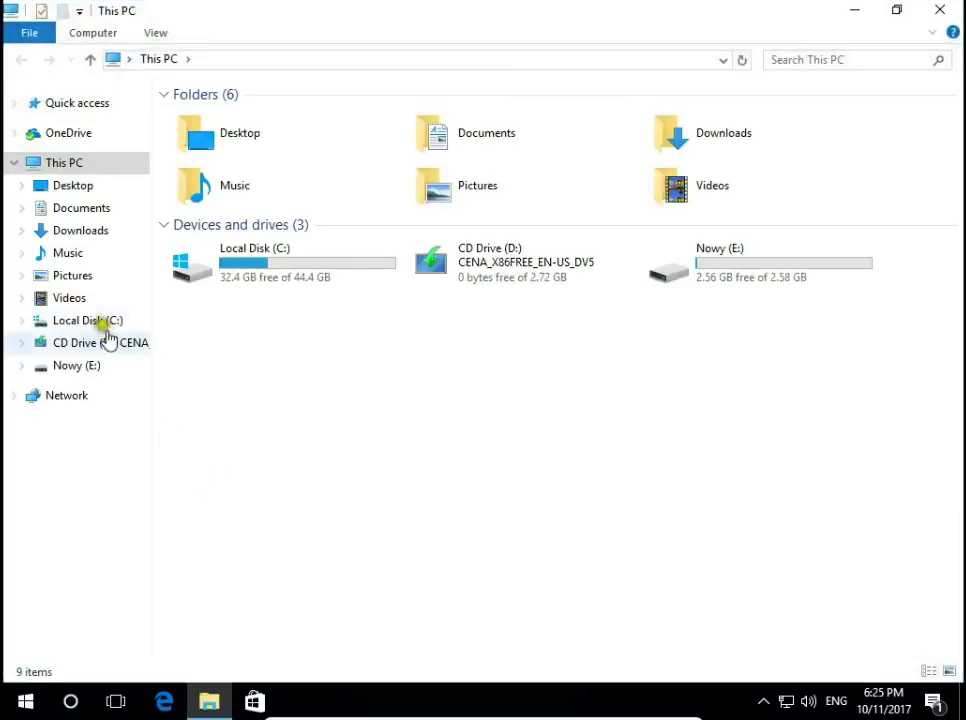
# Open the Test folder on Local Disk (C:) and scroll through its 16 photos, videos and documents.
pyautogui.click(90, 322)
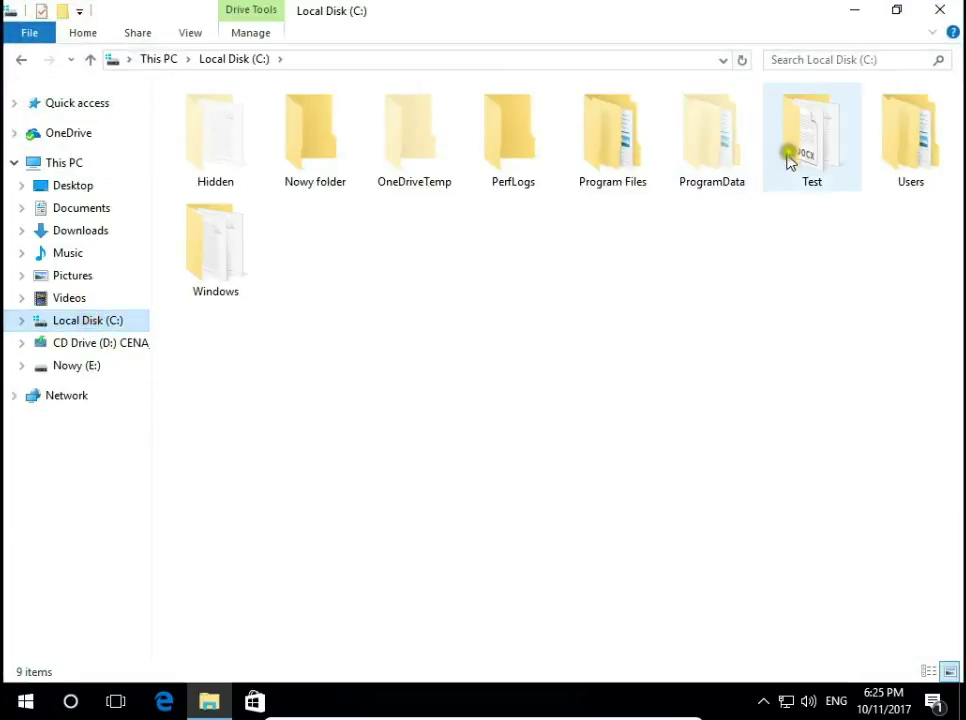
pyautogui.click(791, 158)
pyautogui.doubleClick(791, 158)
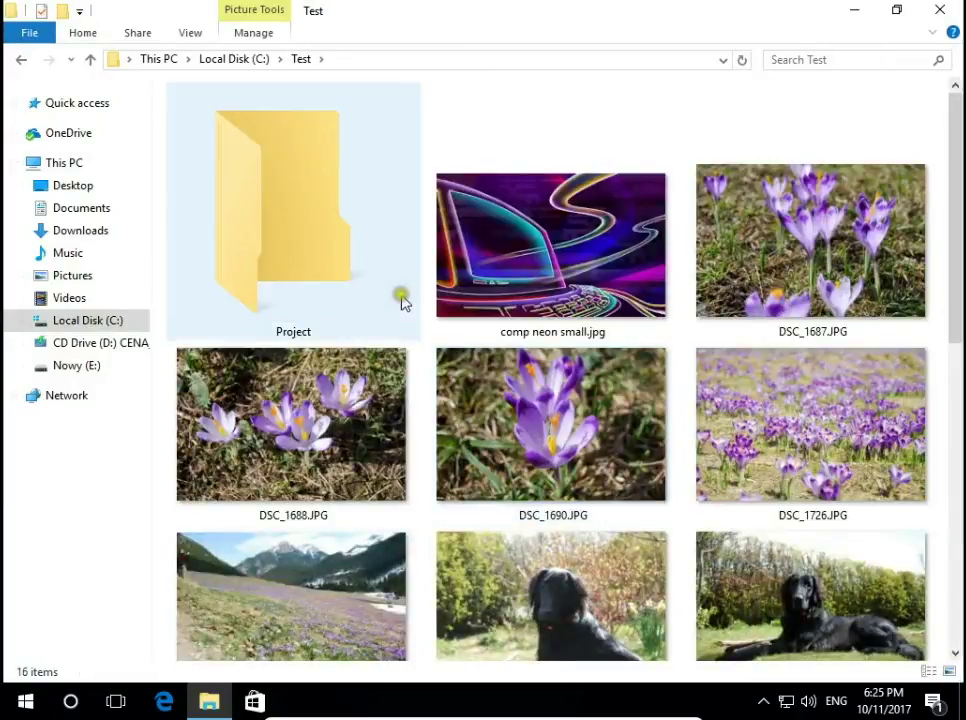
pyautogui.scroll(-5, 515, 356)
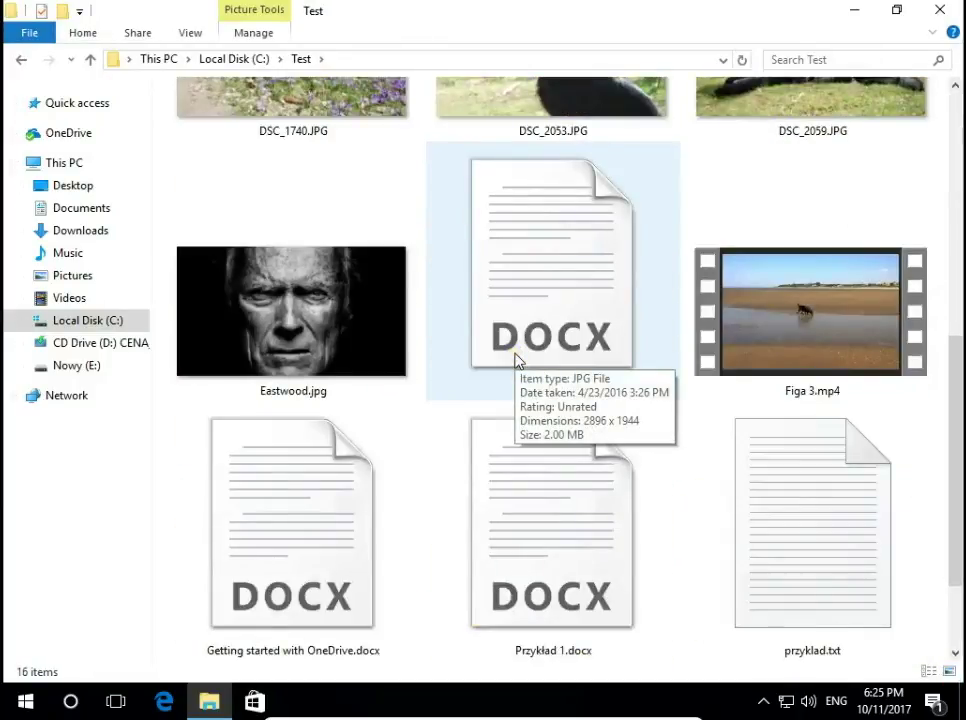
pyautogui.scroll(5, 517, 358)
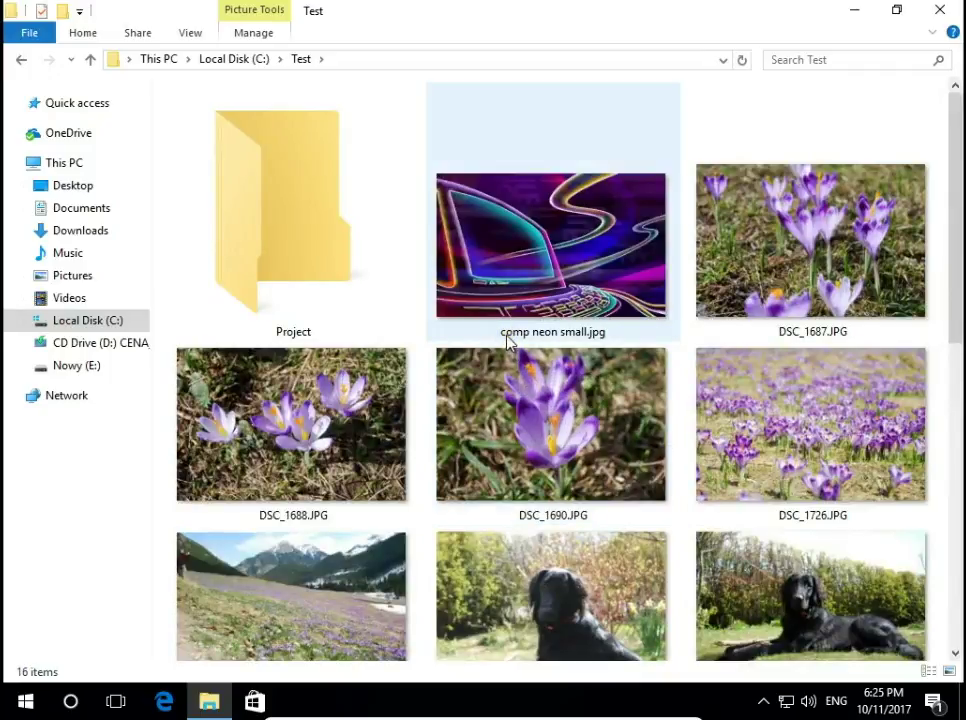
pyautogui.moveTo(507, 342)
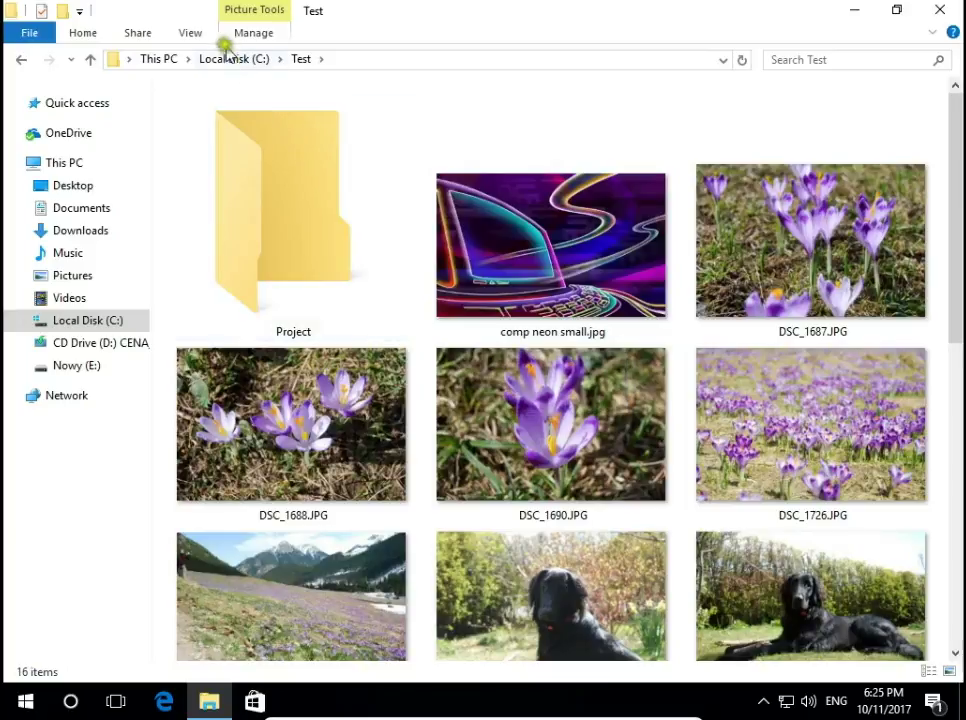
# Switch the Test folder's files to large icons, then to medium icons.
pyautogui.click(195, 34)
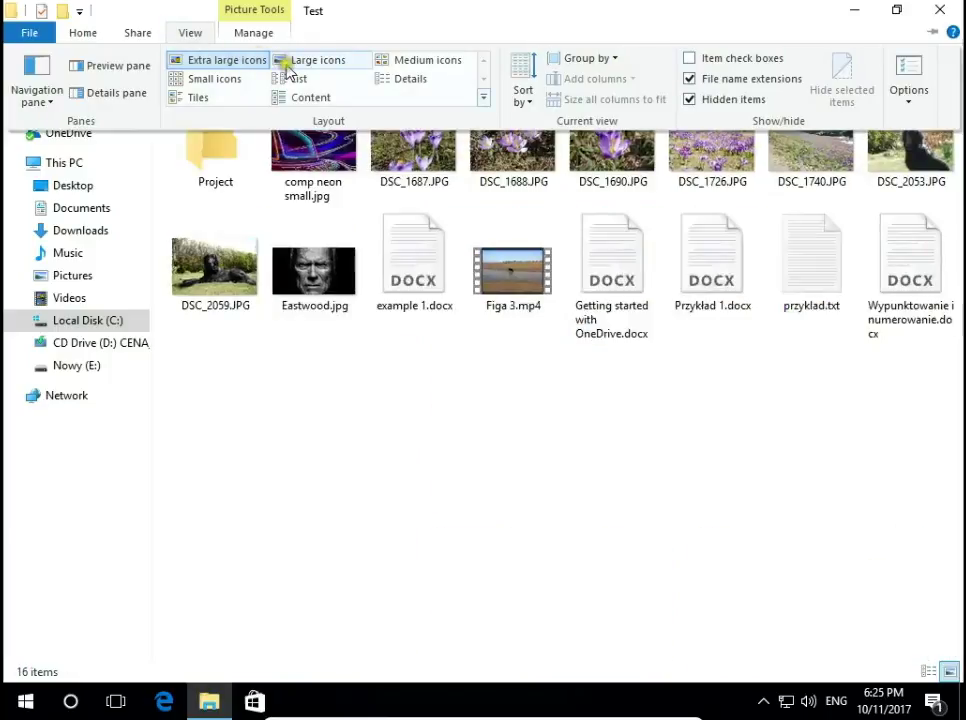
pyautogui.click(284, 64)
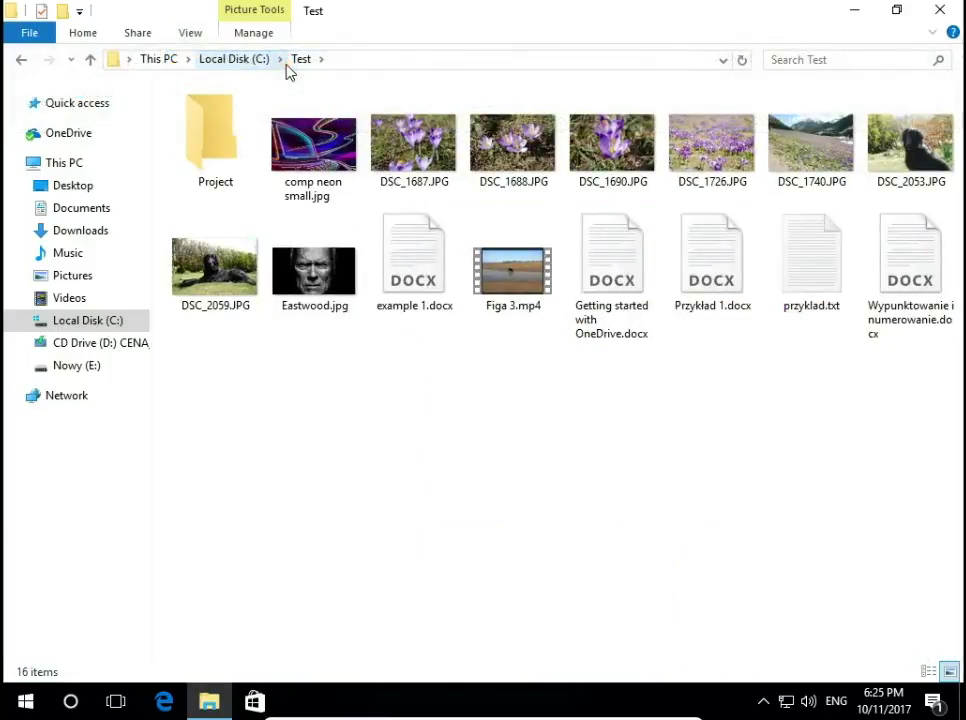
pyautogui.click(191, 35)
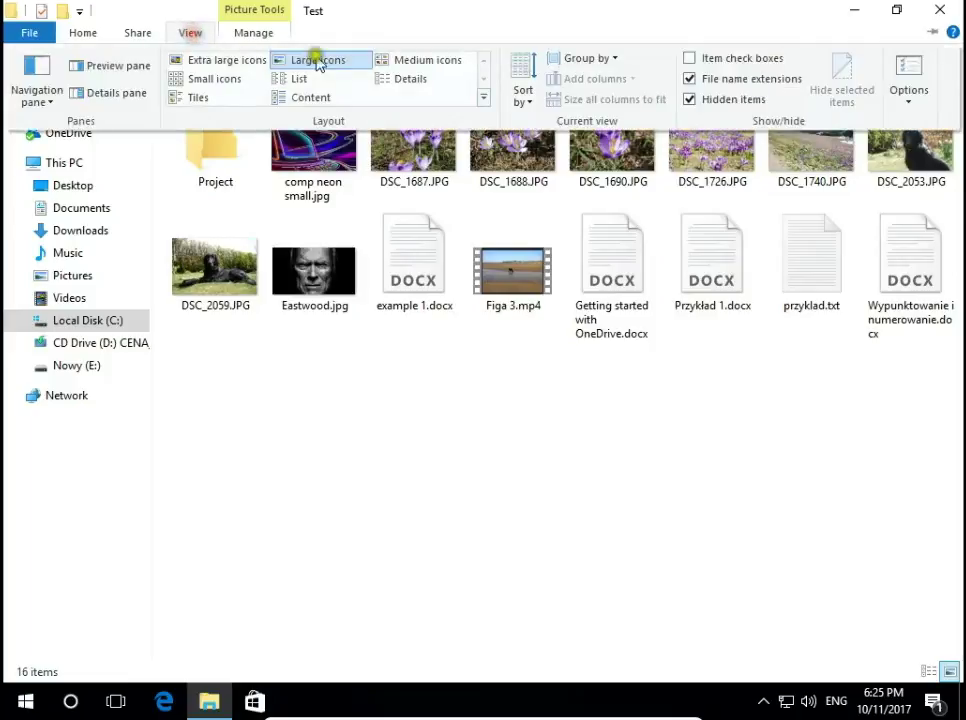
pyautogui.click(391, 68)
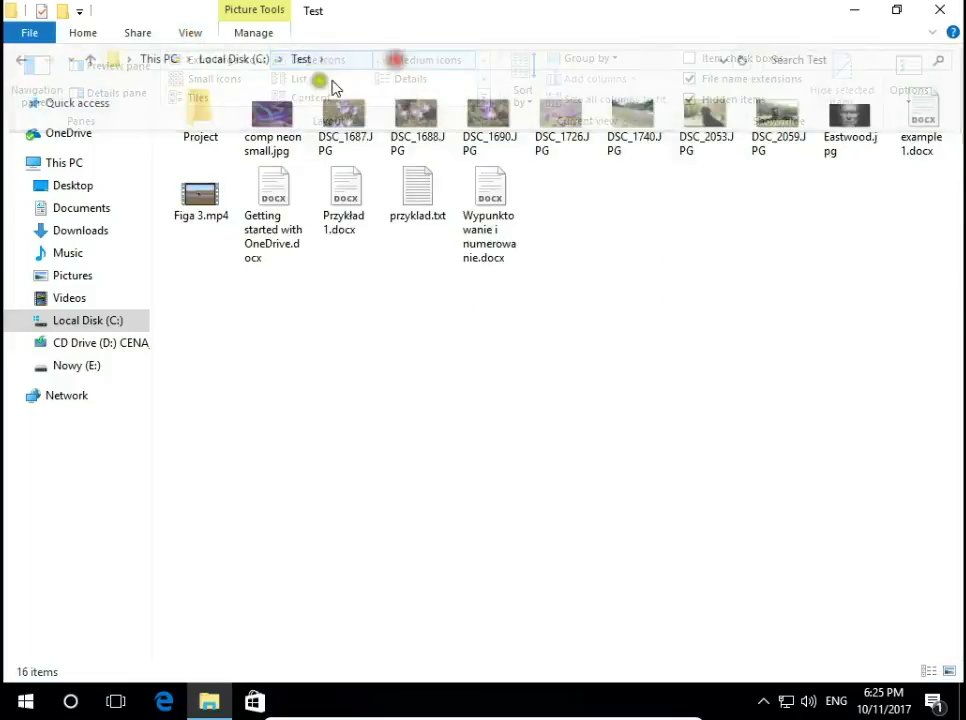
# Try small icons, go back to medium icons, then settle on small icons.
pyautogui.click(186, 34)
pyautogui.click(180, 78)
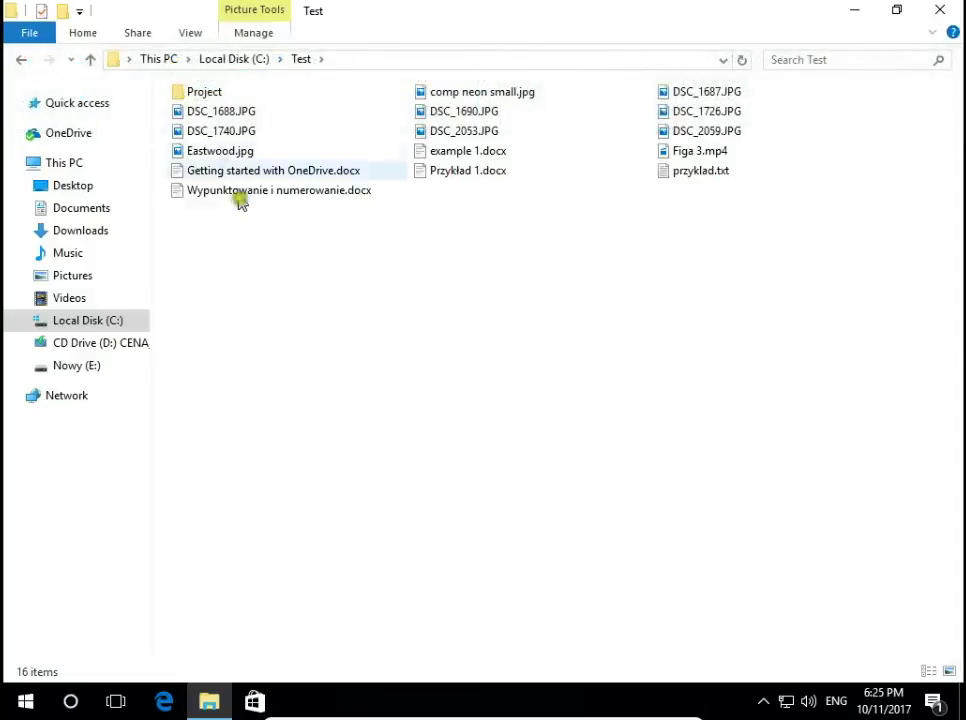
pyautogui.click(204, 36)
pyautogui.click(390, 59)
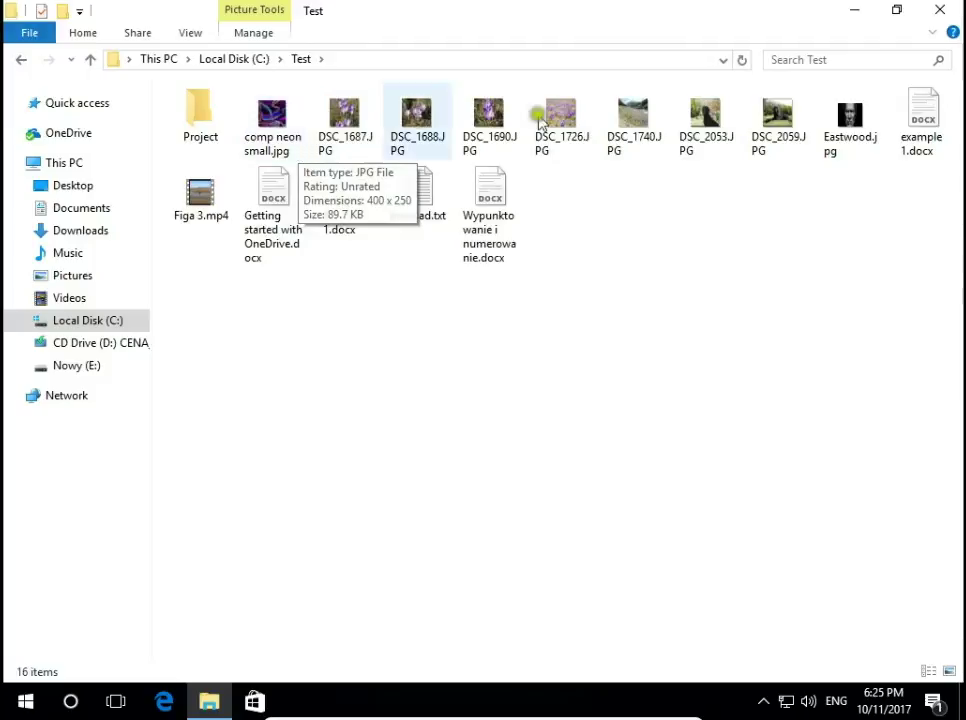
pyautogui.click(191, 36)
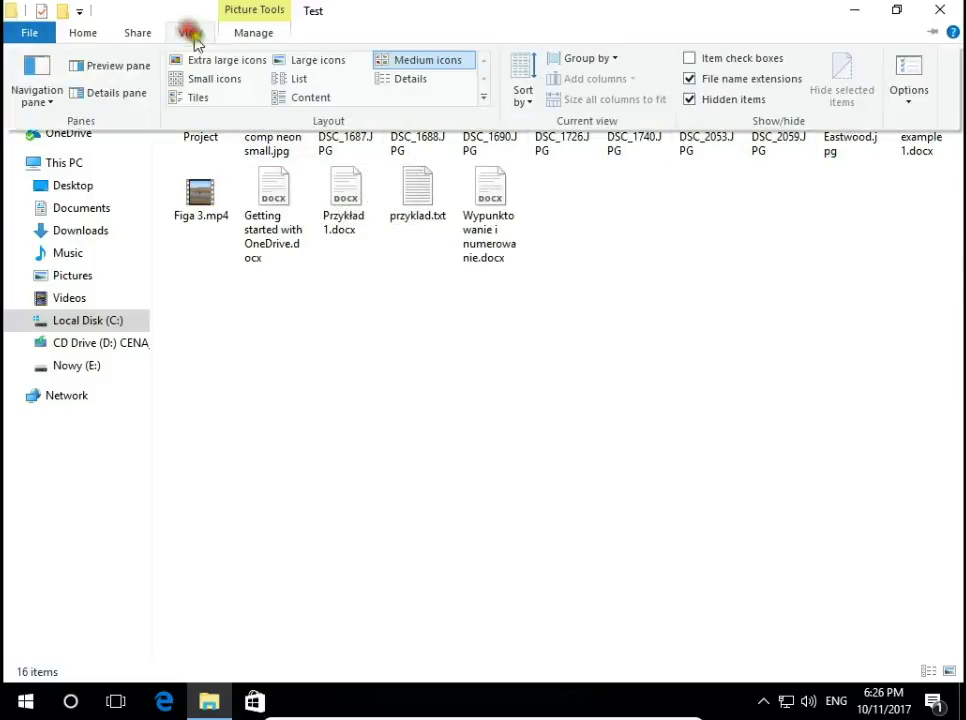
pyautogui.click(216, 80)
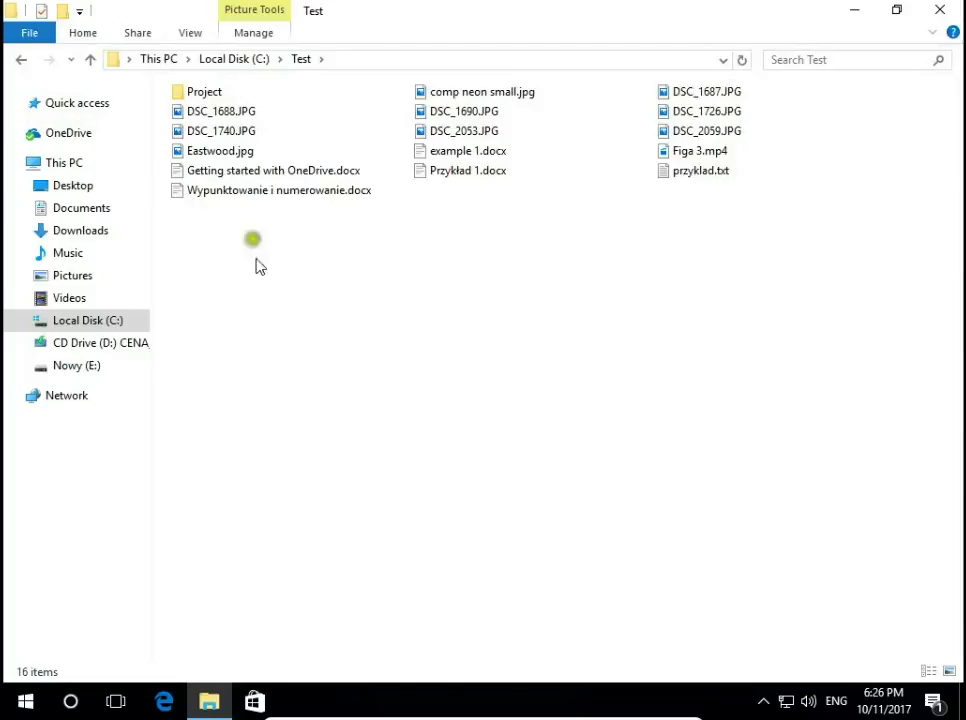
pyautogui.click(195, 38)
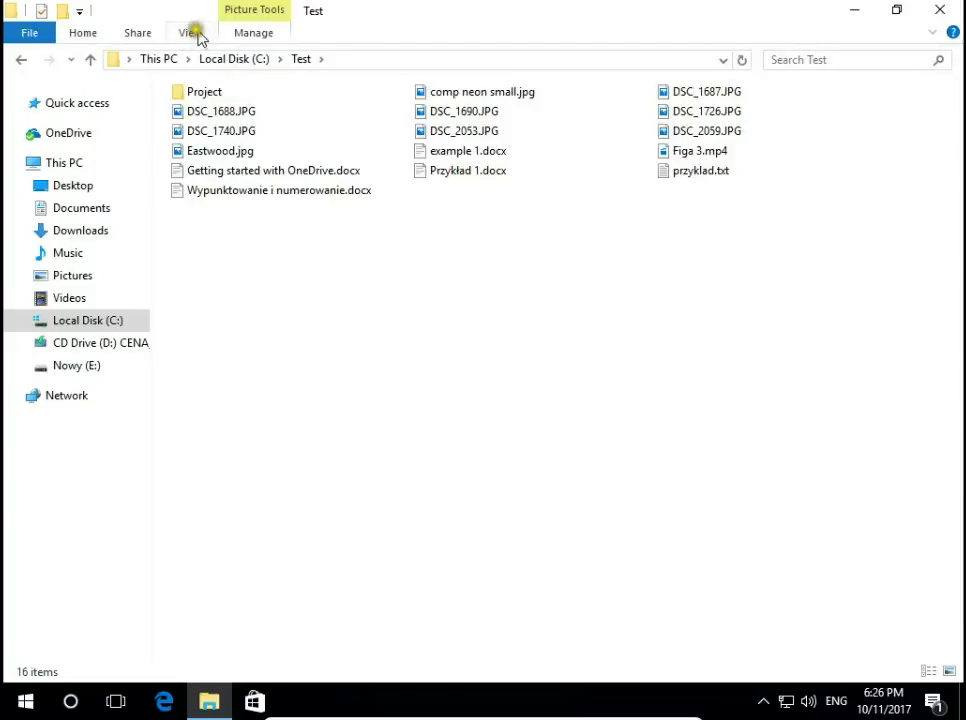
pyautogui.click(192, 34)
# Show the files as a list, then in Details view with Name, Date, Type, Size and Tags columns.
pyautogui.click(295, 78)
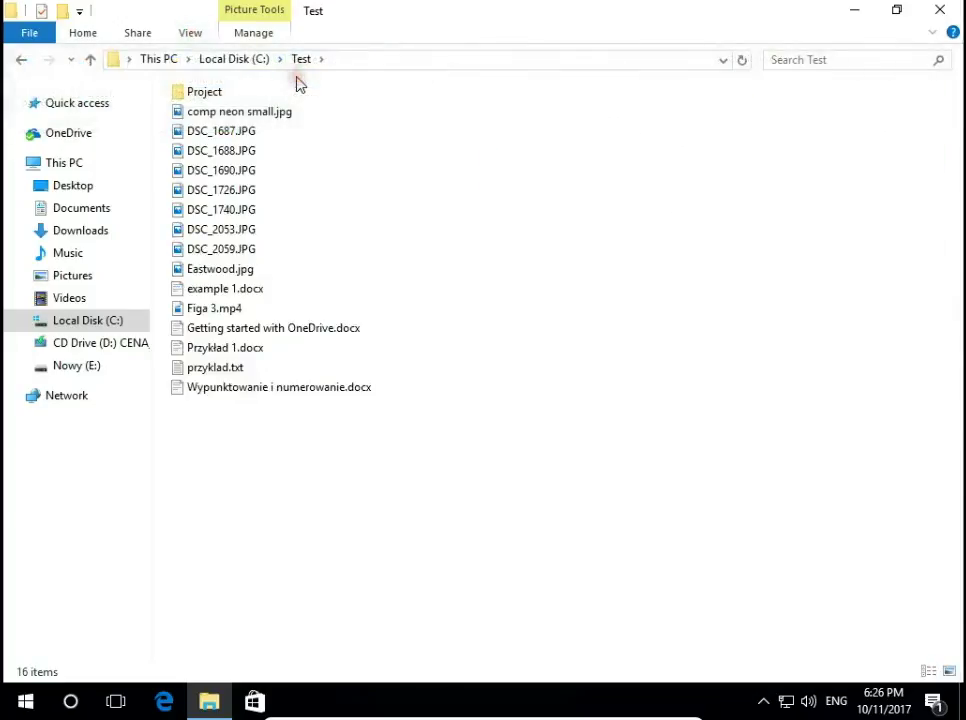
pyautogui.click(200, 33)
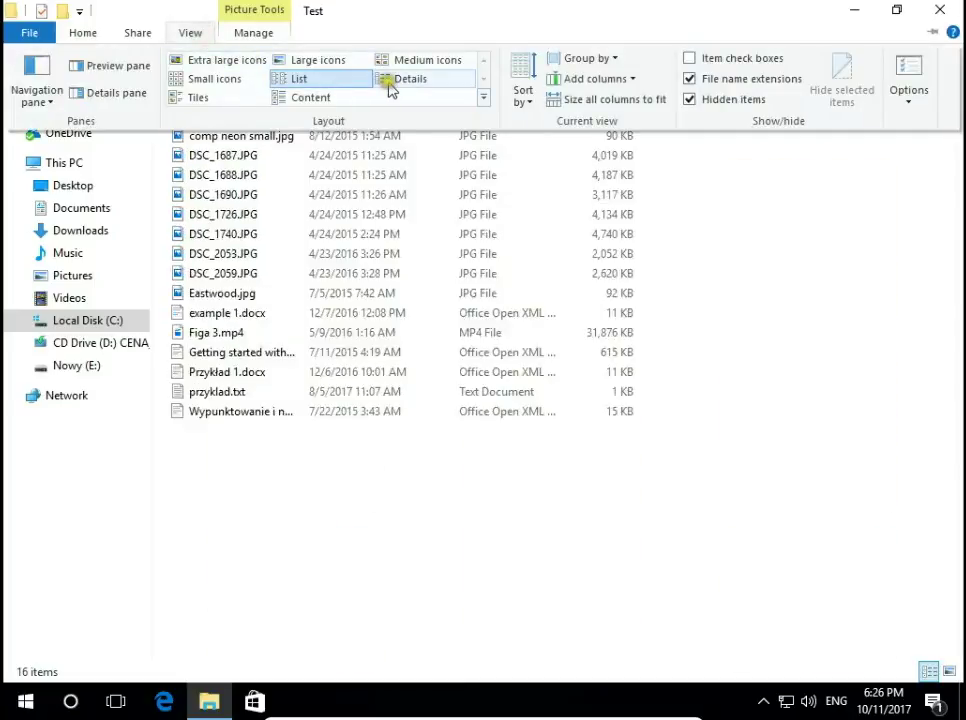
pyautogui.click(390, 84)
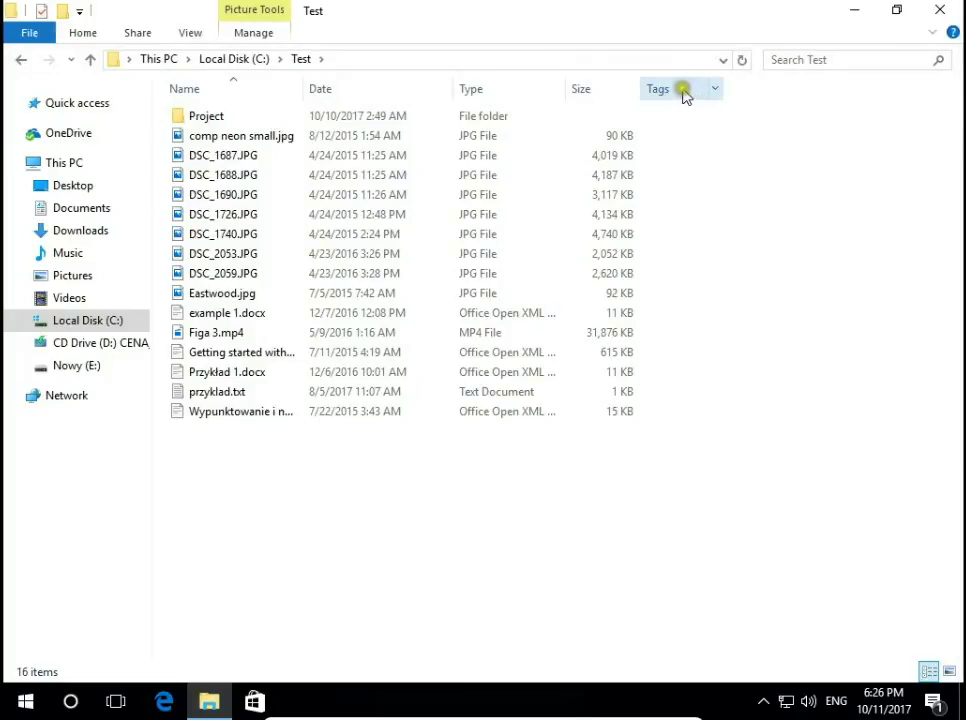
# Review the Add columns choices and dismiss them without adding any column.
pyautogui.click(188, 34)
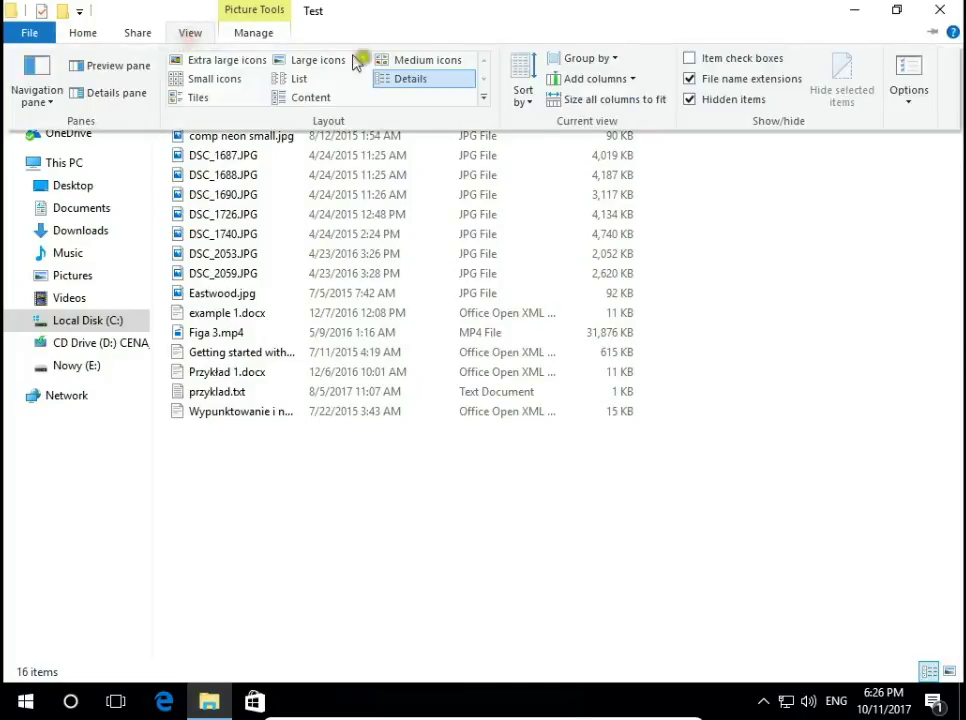
pyautogui.click(601, 82)
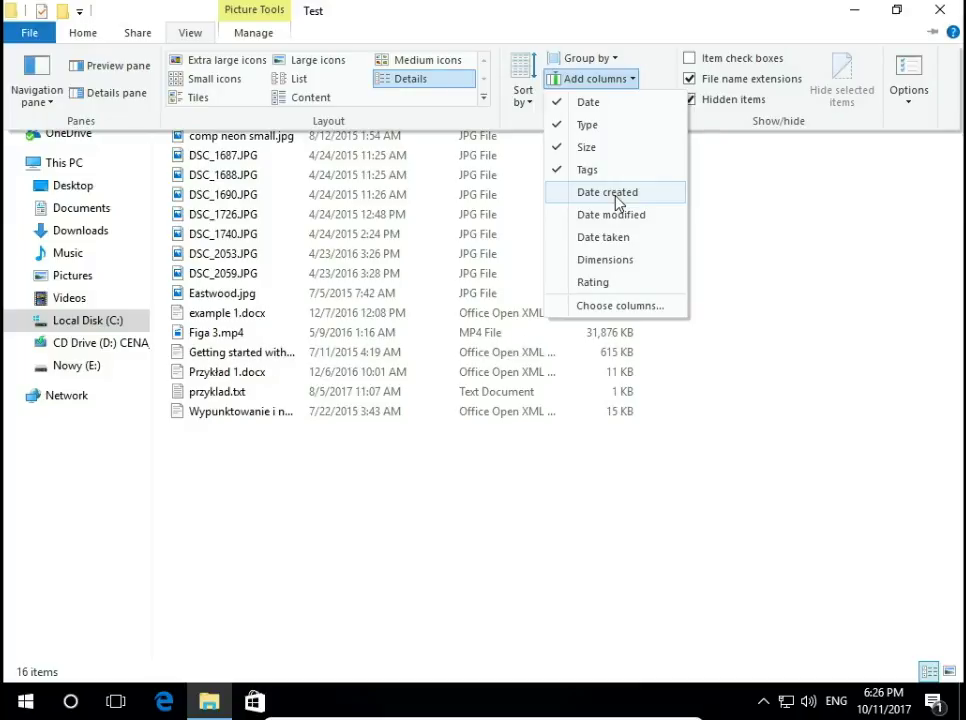
pyautogui.click(748, 210)
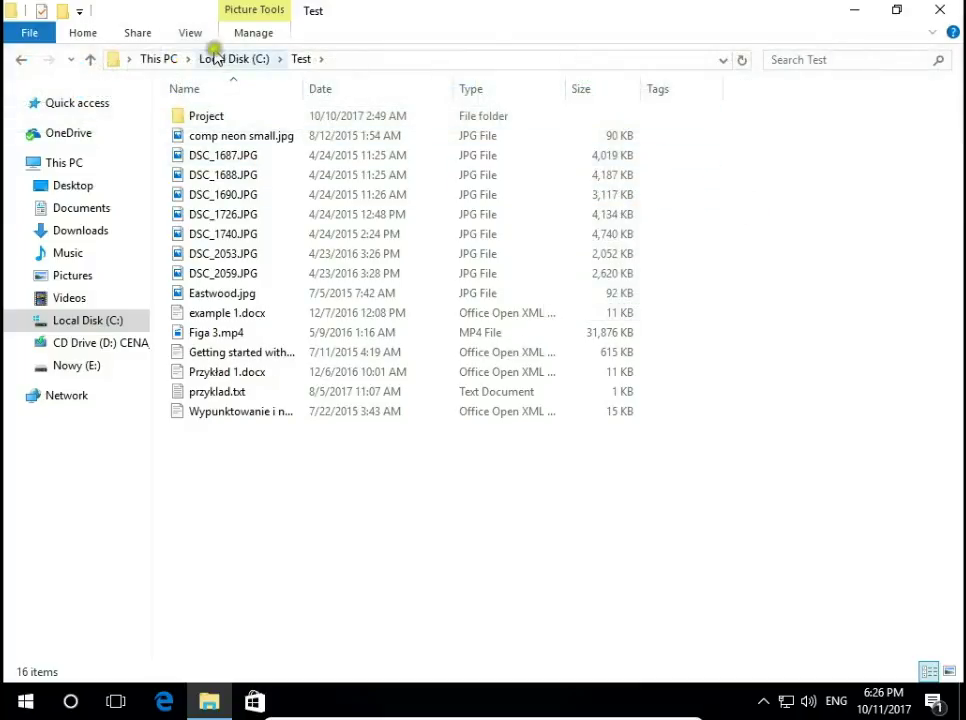
pyautogui.click(191, 34)
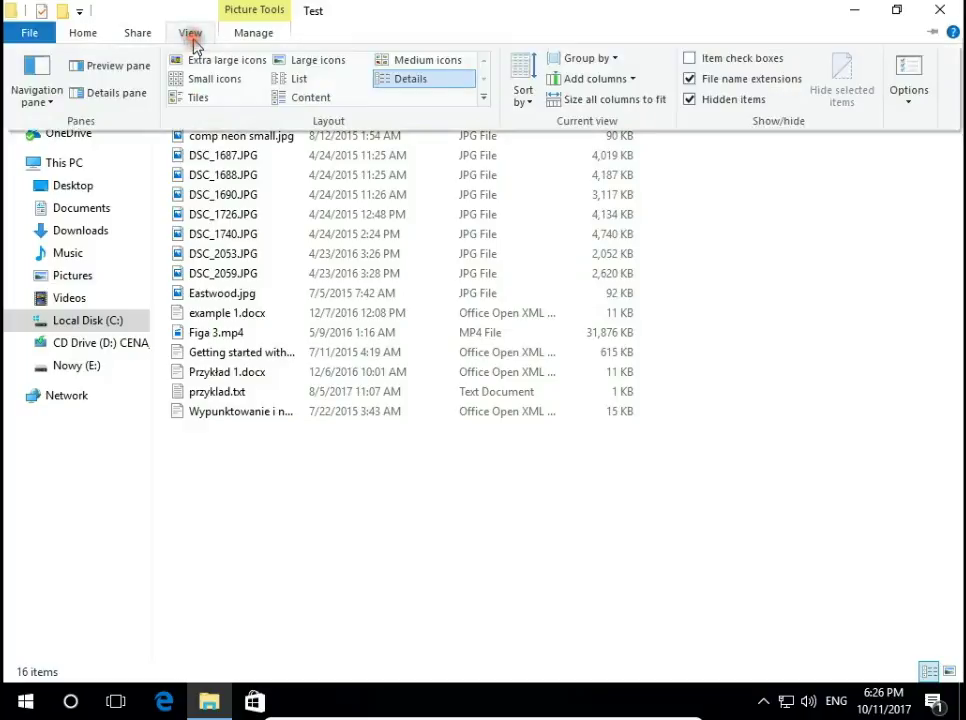
# Try the Tiles and Content layouts, then return the Test folder's files to small icons.
pyautogui.click(198, 97)
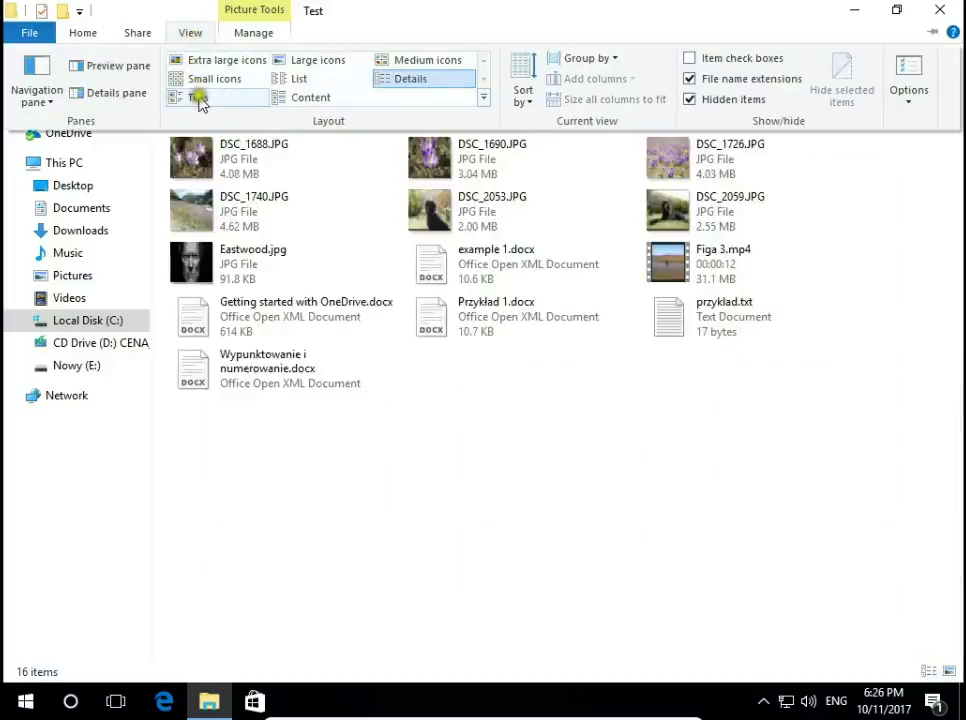
pyautogui.click(191, 34)
pyautogui.click(299, 98)
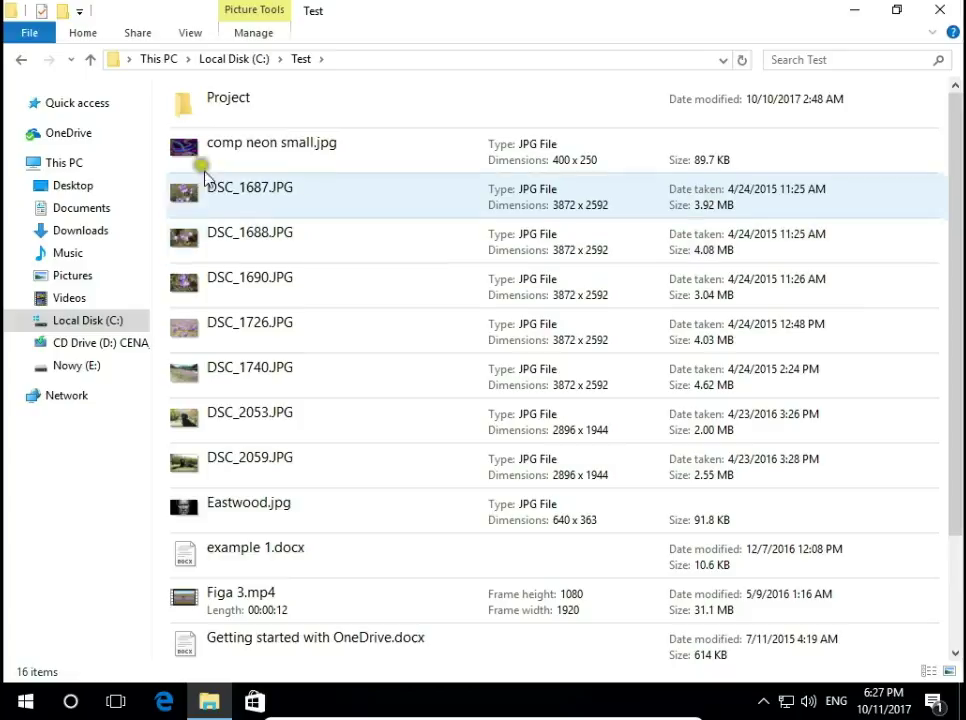
pyautogui.click(192, 34)
pyautogui.click(196, 80)
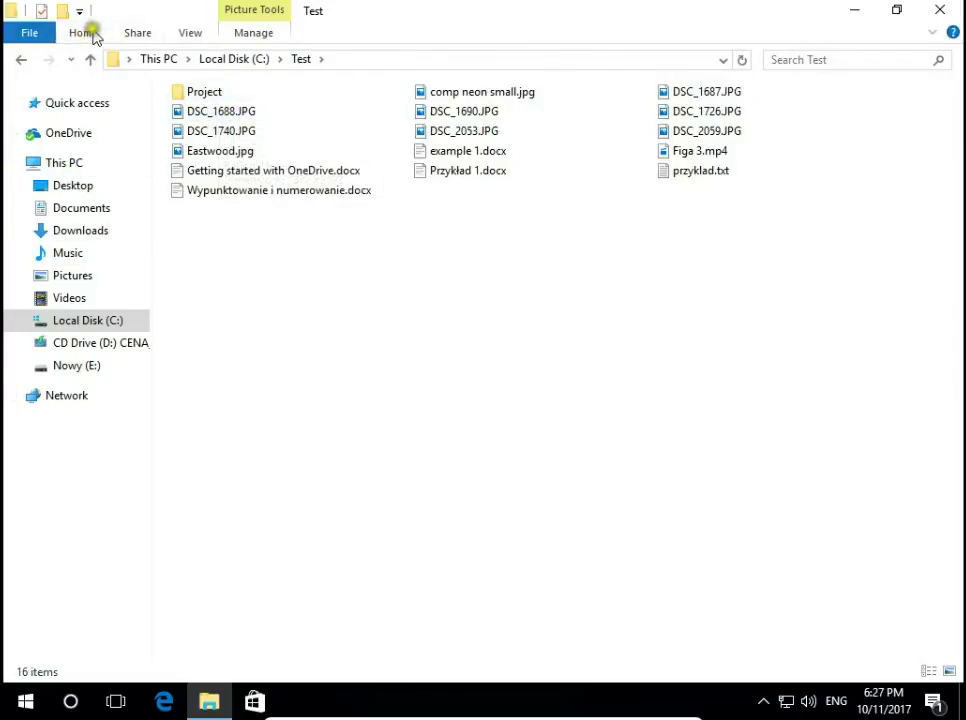
# Turn on the Preview pane and preview the photo DSC_1688.JPG.
pyautogui.click(178, 37)
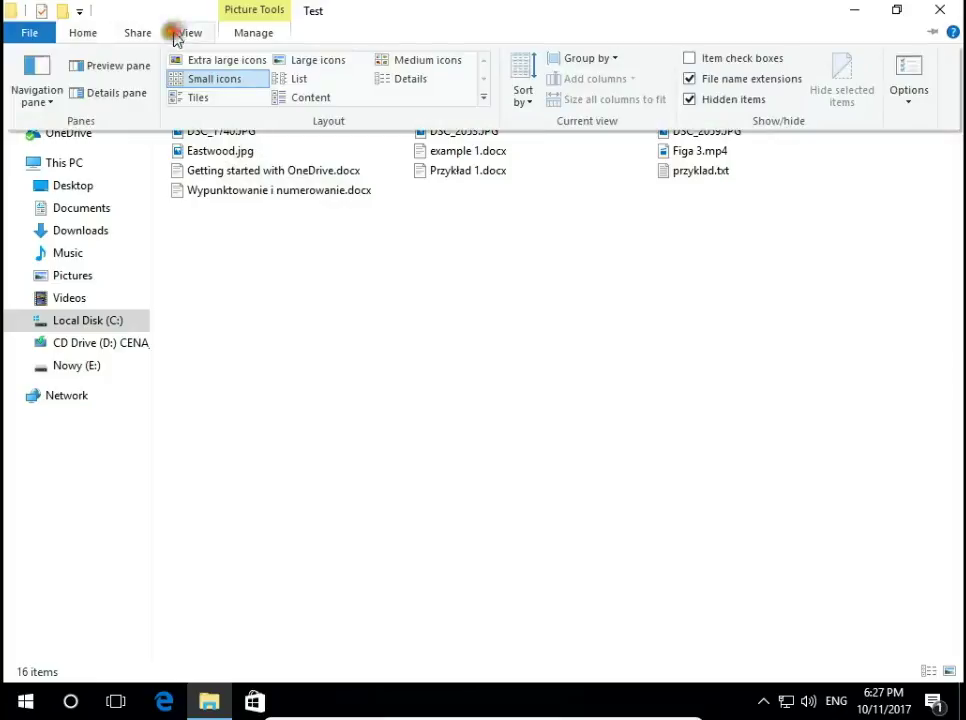
pyautogui.click(91, 73)
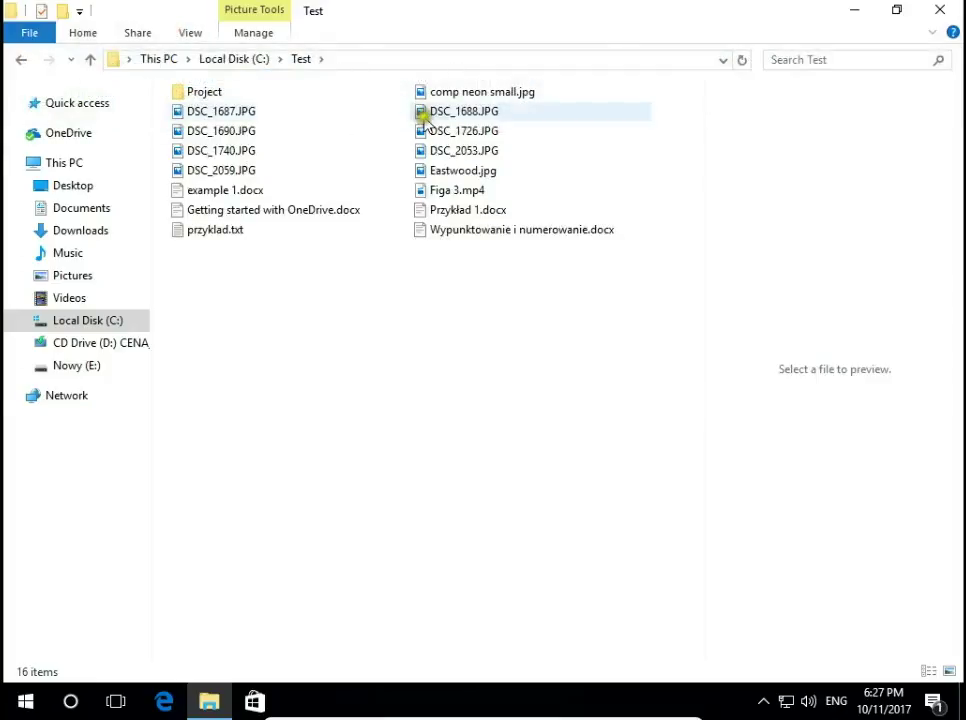
pyautogui.click(423, 116)
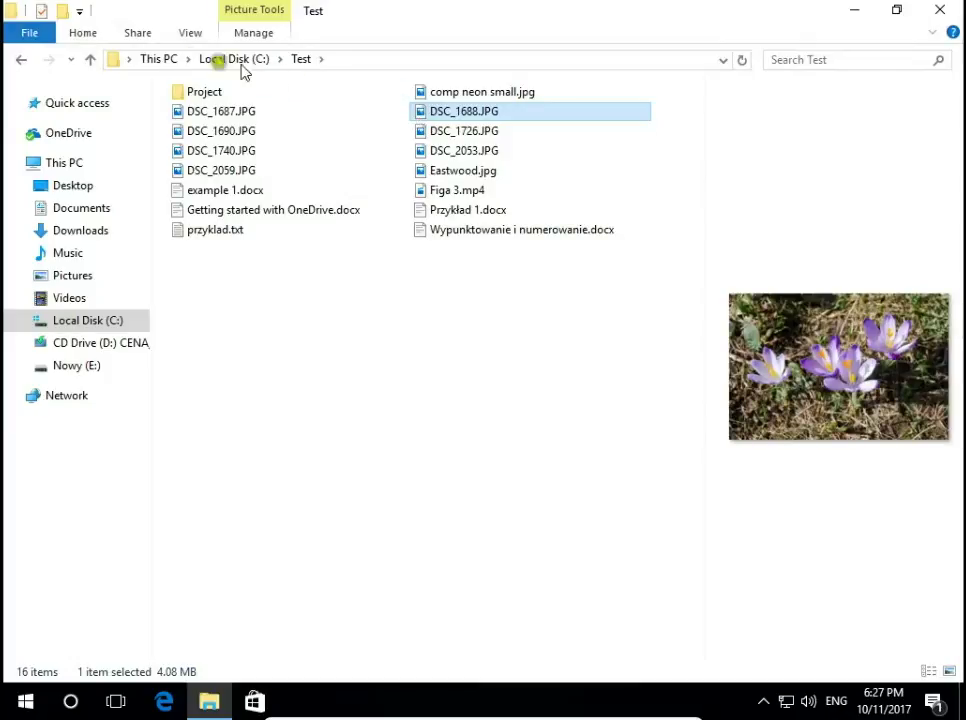
pyautogui.click(86, 36)
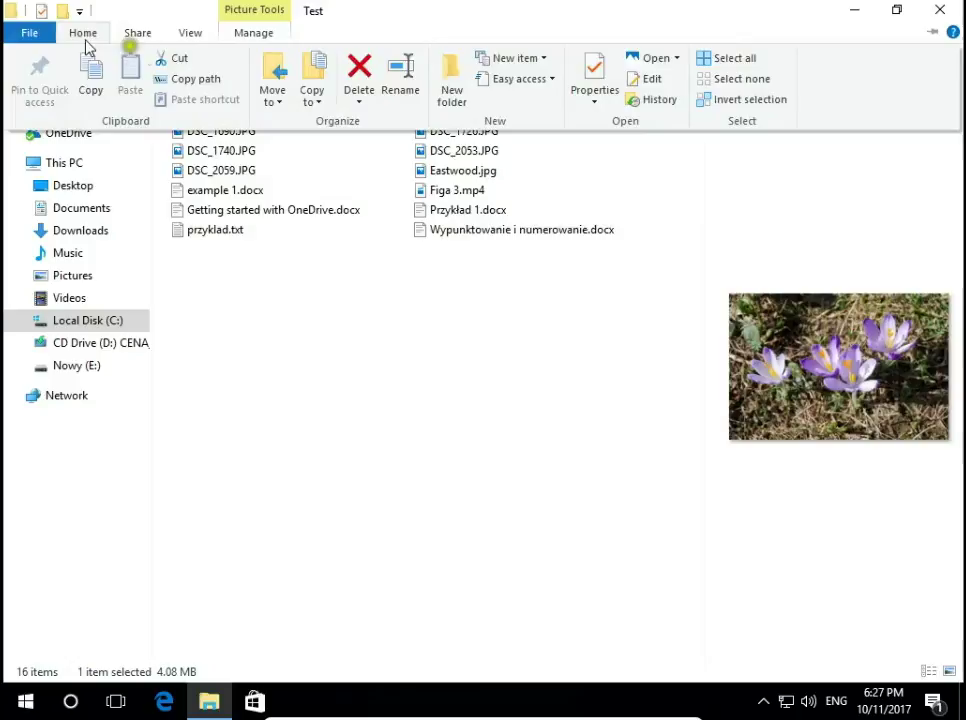
pyautogui.click(190, 34)
# Swap to the Details pane and view properties of DSC_1726.JPG, DSC_2053.JPG and Eastwood.jpg.
pyautogui.click(191, 35)
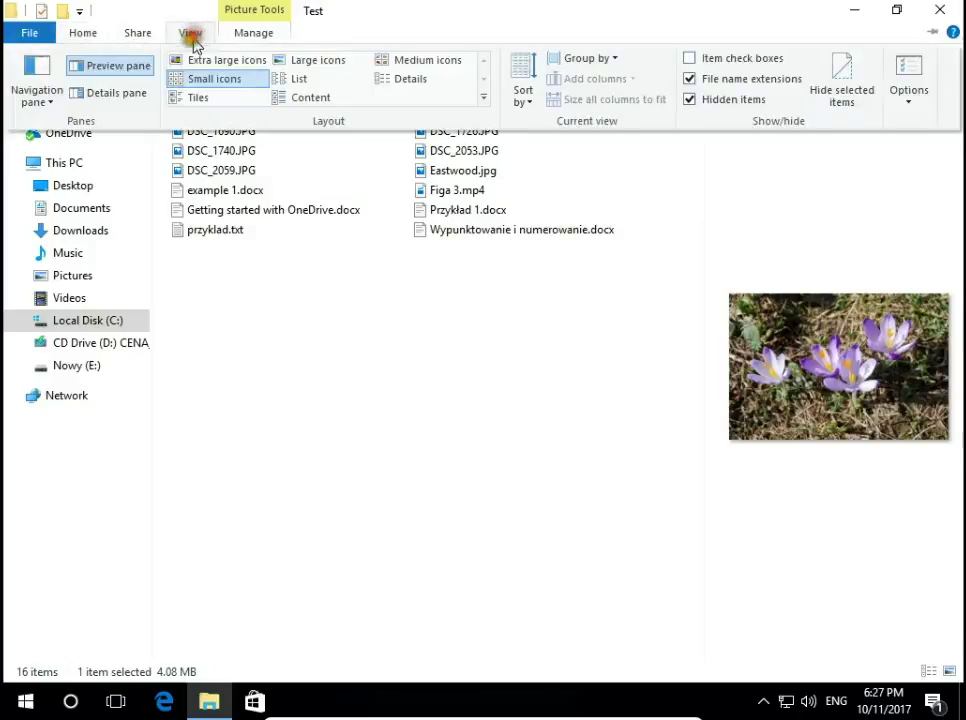
pyautogui.click(112, 94)
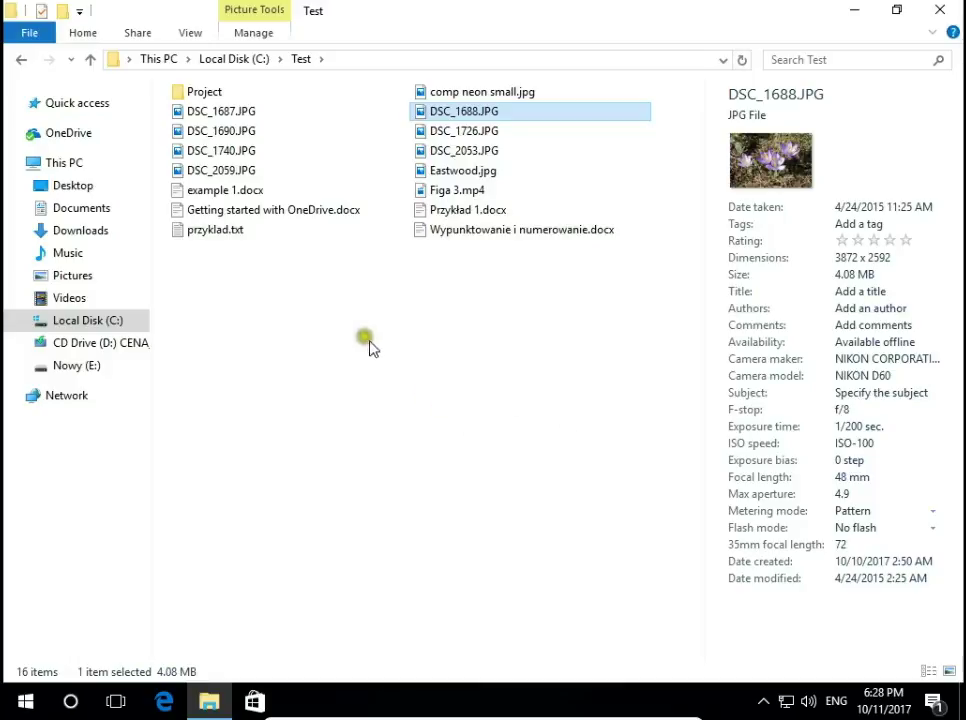
pyautogui.click(430, 134)
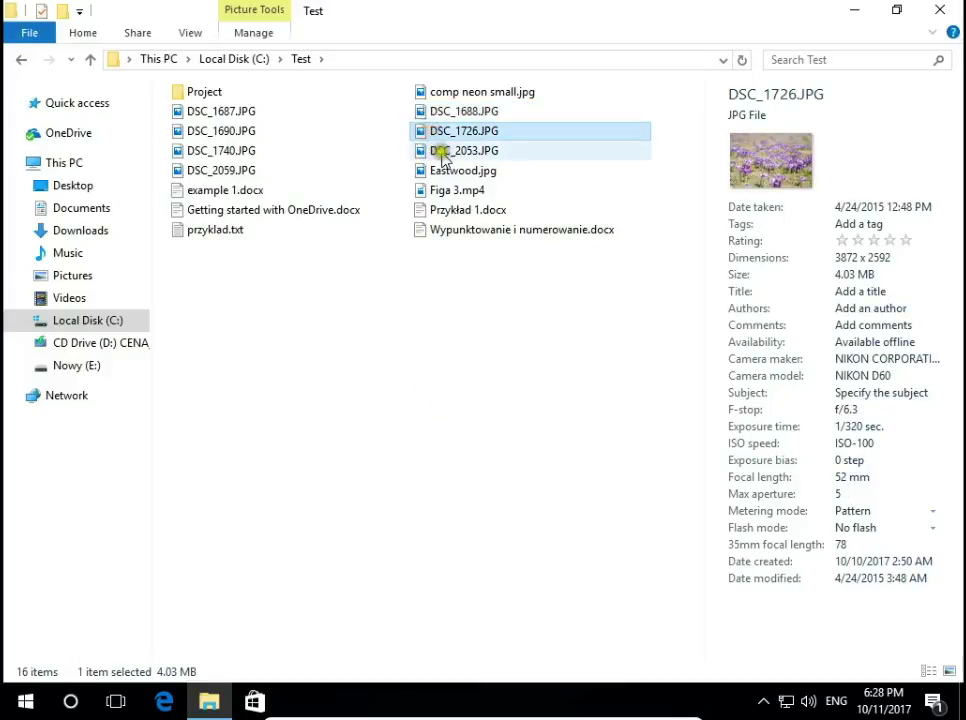
pyautogui.click(437, 150)
pyautogui.click(437, 131)
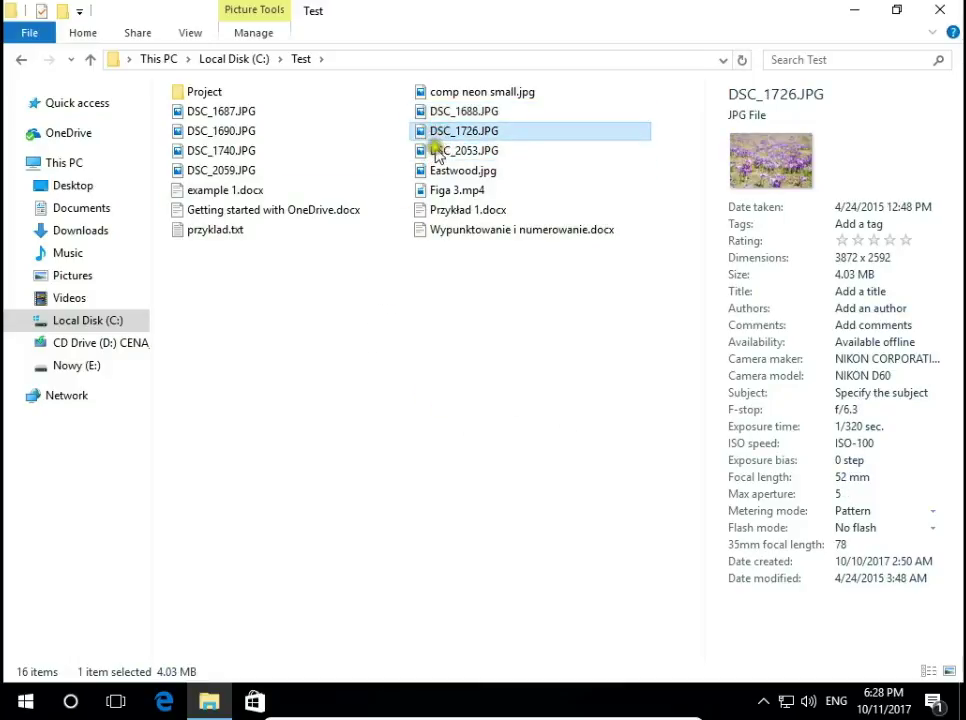
pyautogui.click(435, 152)
pyautogui.click(438, 171)
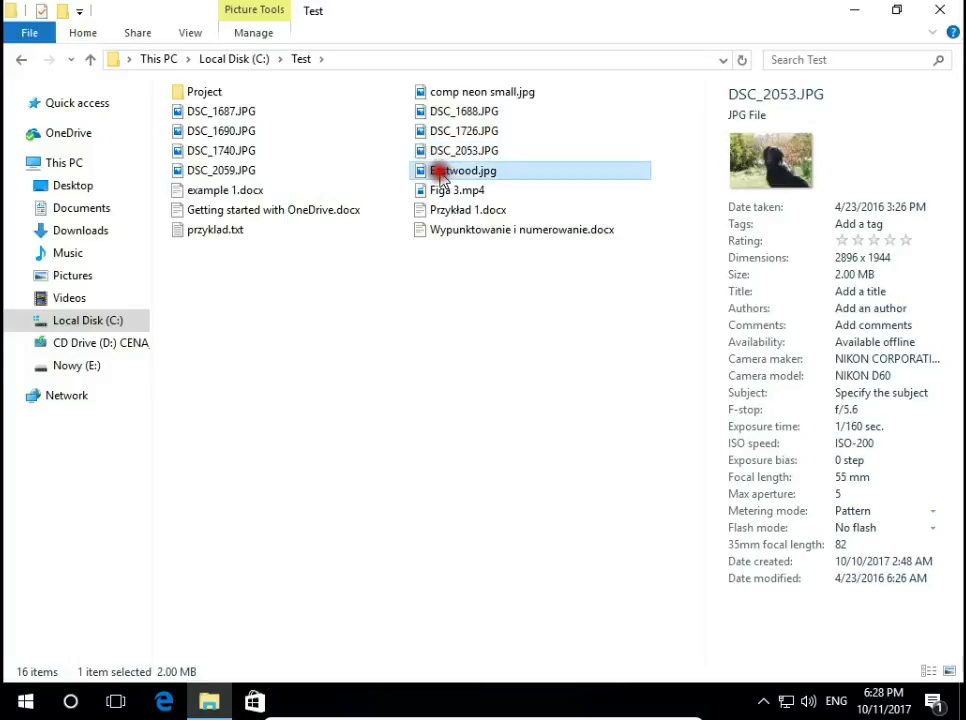
pyautogui.click(442, 151)
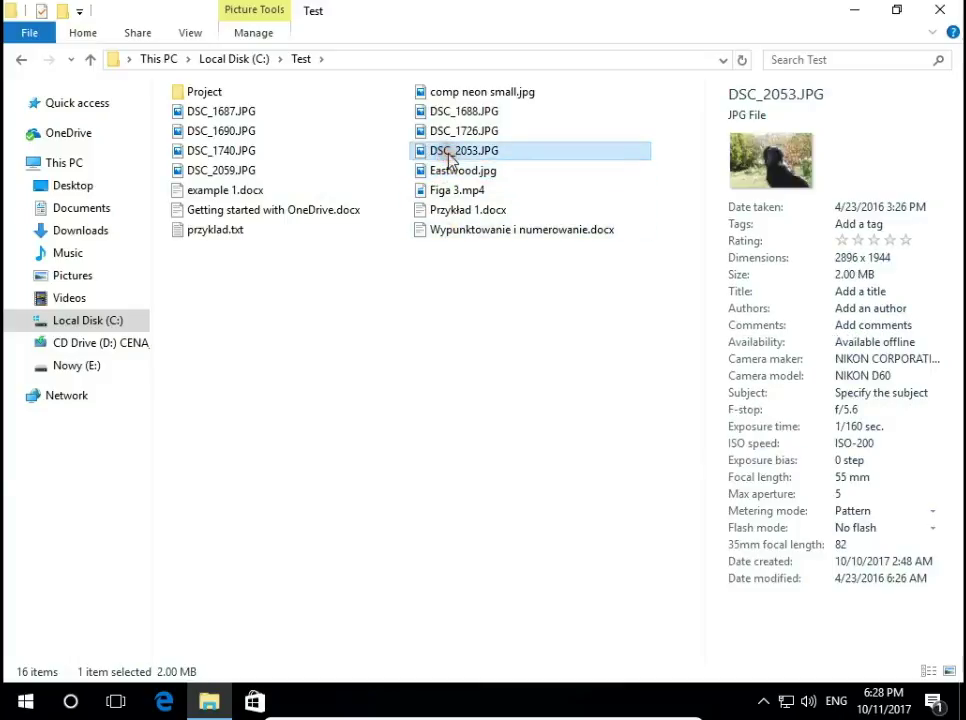
pyautogui.click(192, 33)
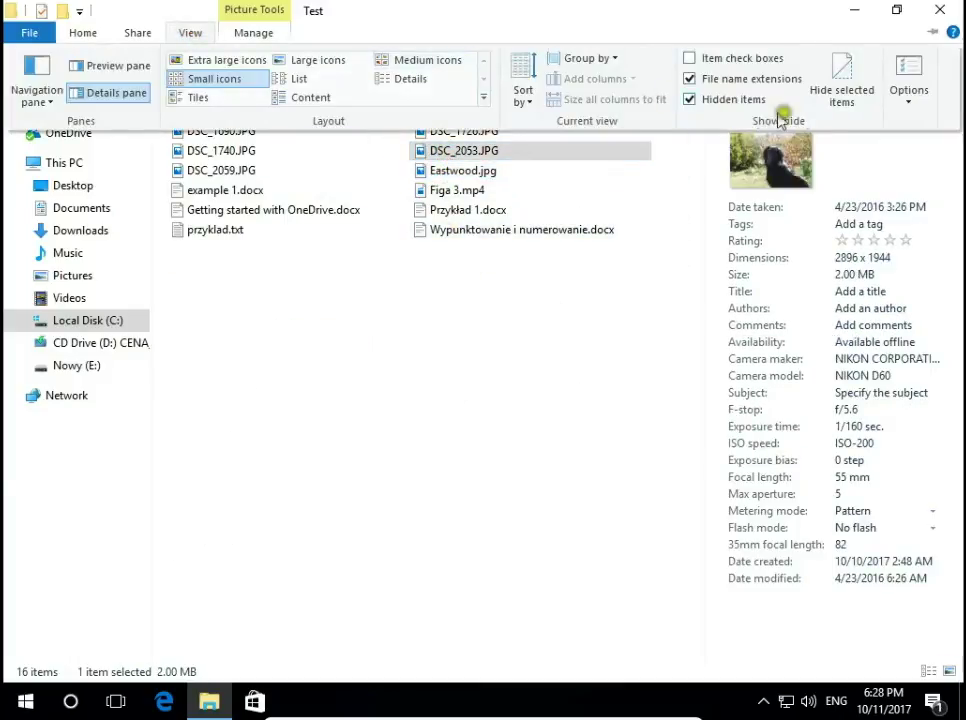
# In Folder Options, choose 'Single-click to open an item (point to select)' and apply it.
pyautogui.click(901, 82)
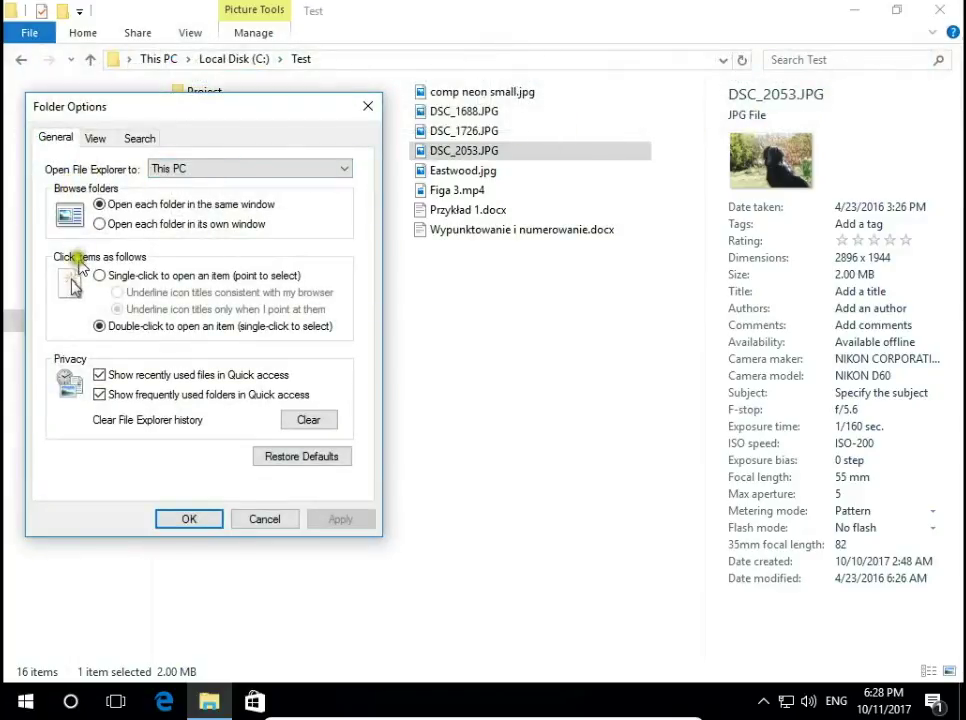
pyautogui.click(99, 276)
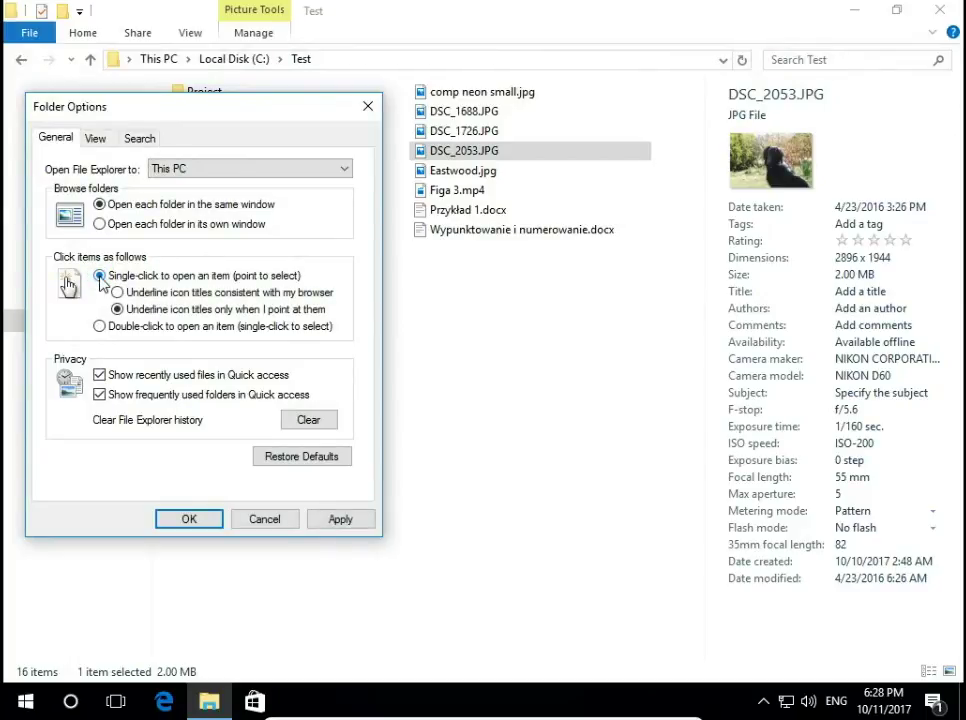
pyautogui.click(322, 517)
pyautogui.click(189, 520)
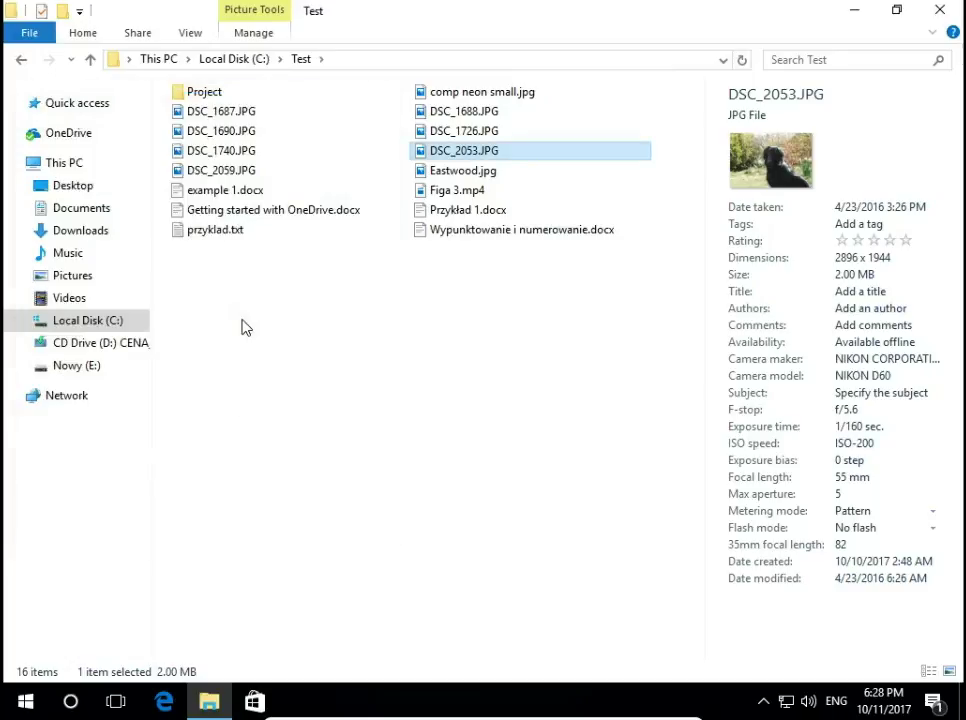
# Point at DSC_1740.JPG, DSC_2059.JPG, Eastwood.jpg and DSC_2053.JPG to check their properties.
pyautogui.click(218, 152)
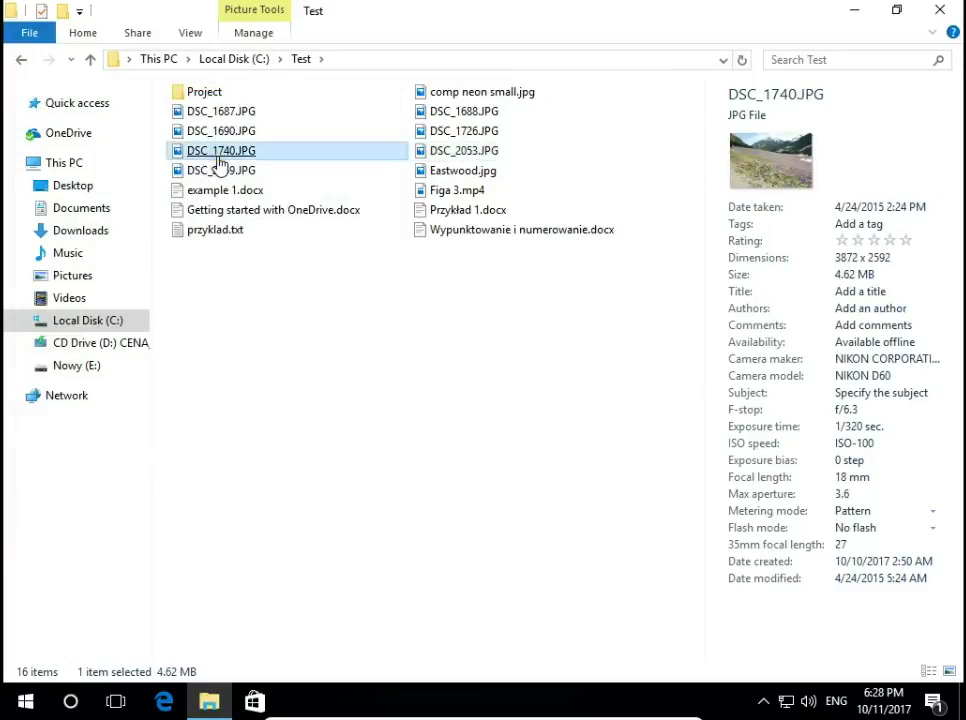
pyautogui.moveTo(218, 170); pyautogui.dragTo(422, 178)
pyautogui.click(422, 178)
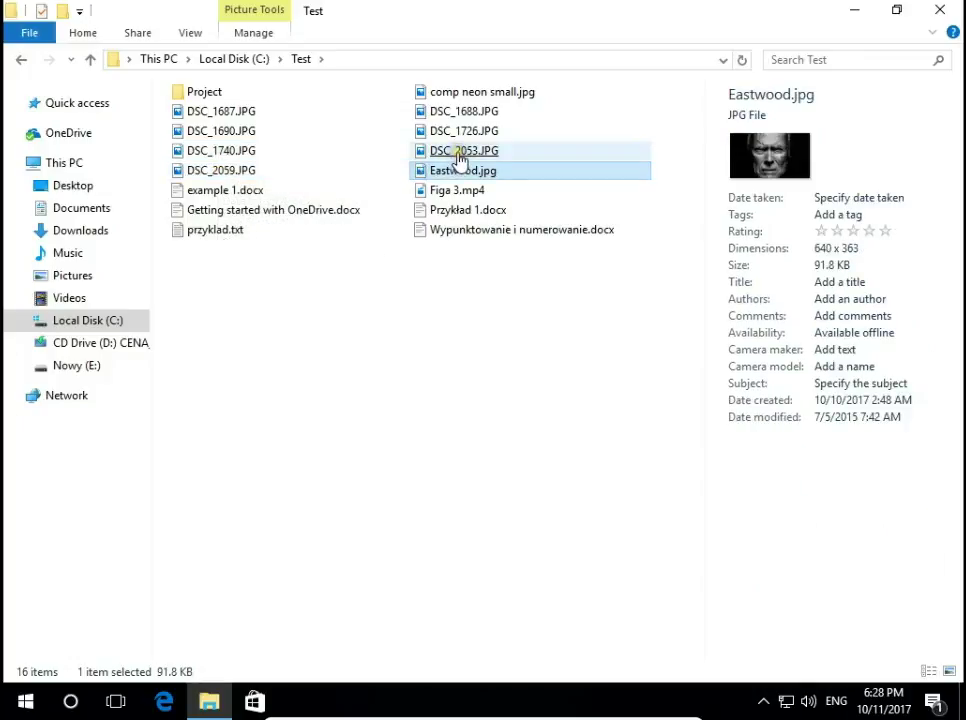
pyautogui.click(459, 155)
# In Folder Options, select 'Double-click to open an item (single-click to select)', apply and confirm.
pyautogui.click(191, 32)
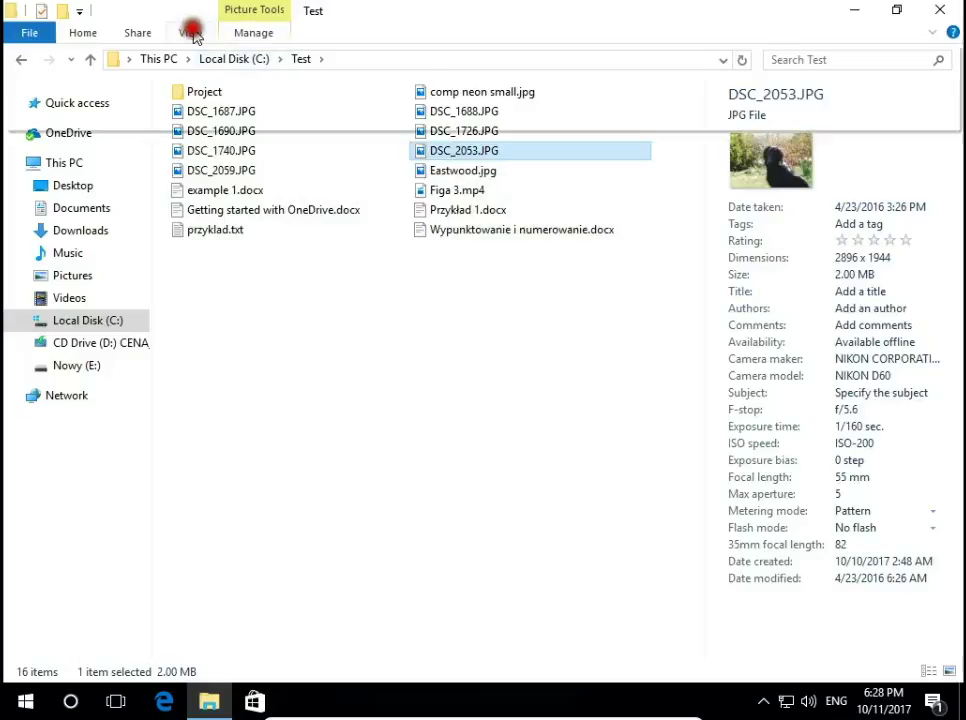
pyautogui.click(903, 69)
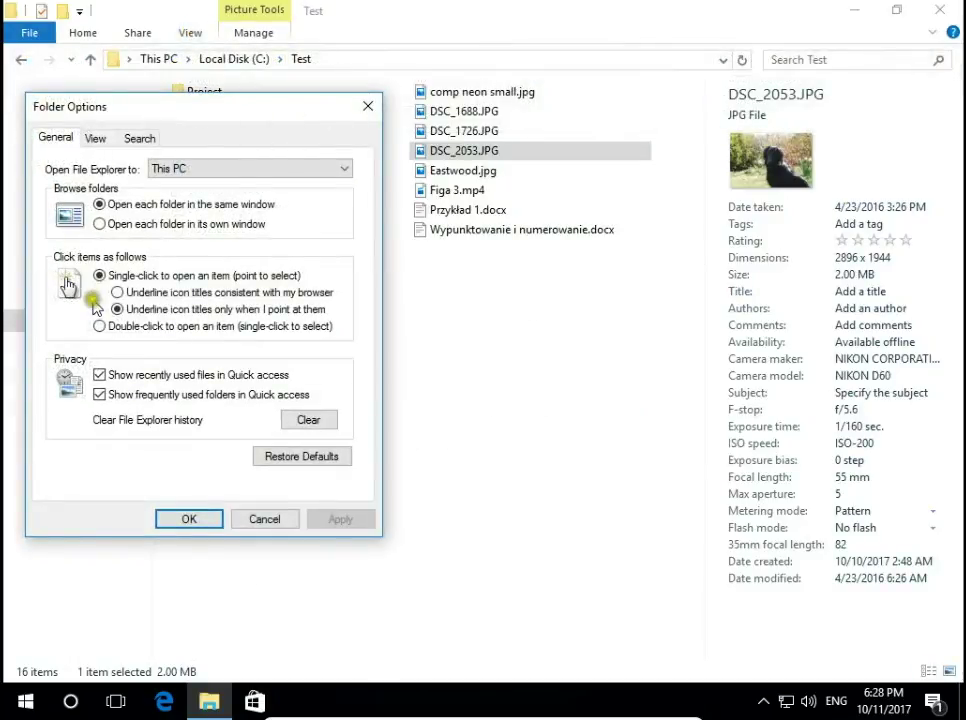
pyautogui.click(100, 328)
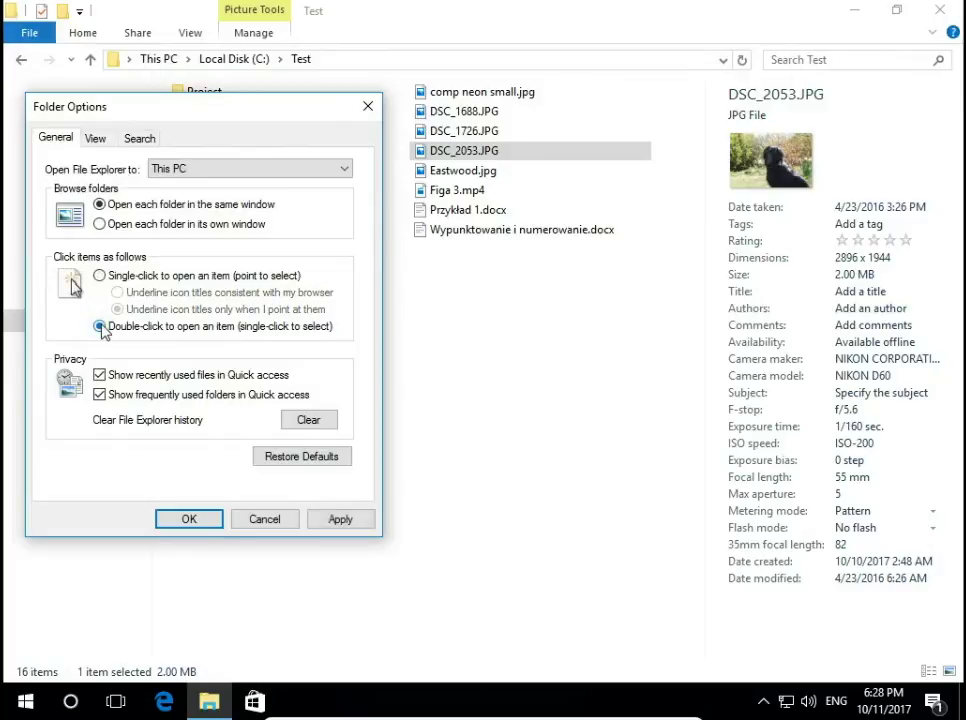
pyautogui.click(339, 521)
pyautogui.click(192, 519)
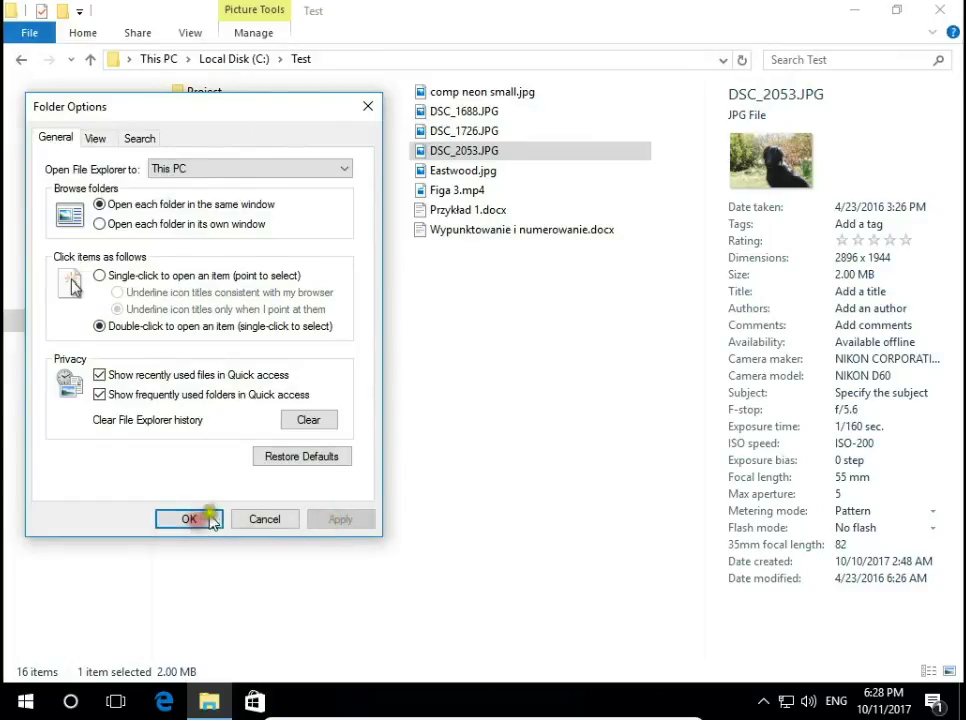